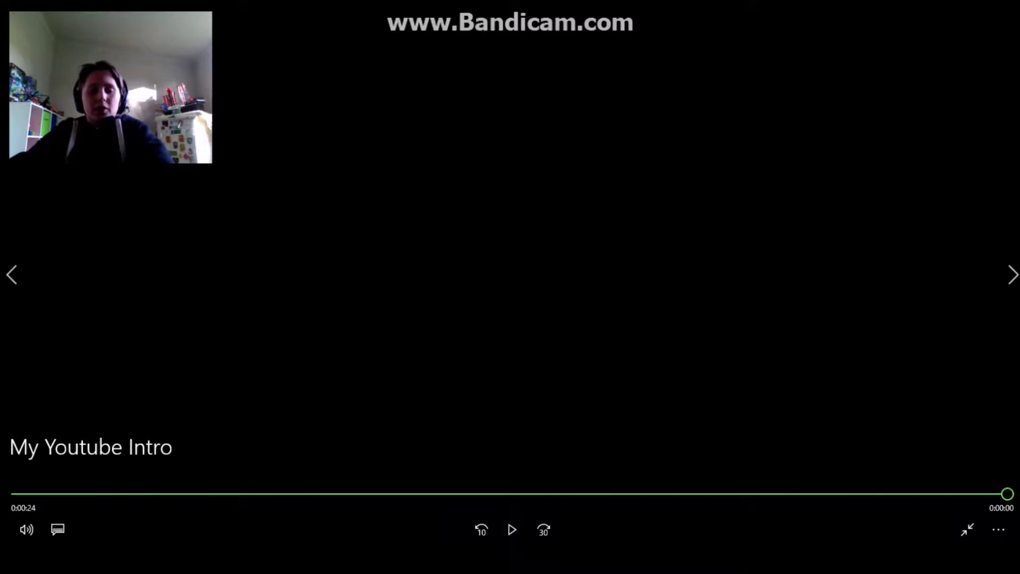
Close the finished video, play the "My new Minecraft youtube intro" video to its end, and close the player
{"action": "key", "text": "alt+F4"}
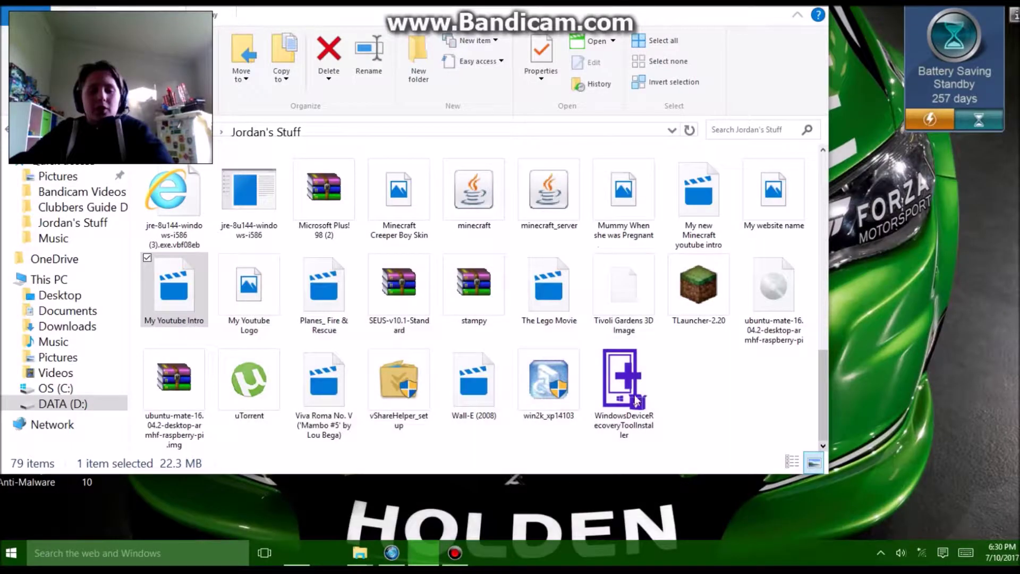
{"action": "double_click", "coordinate": [697, 211]}
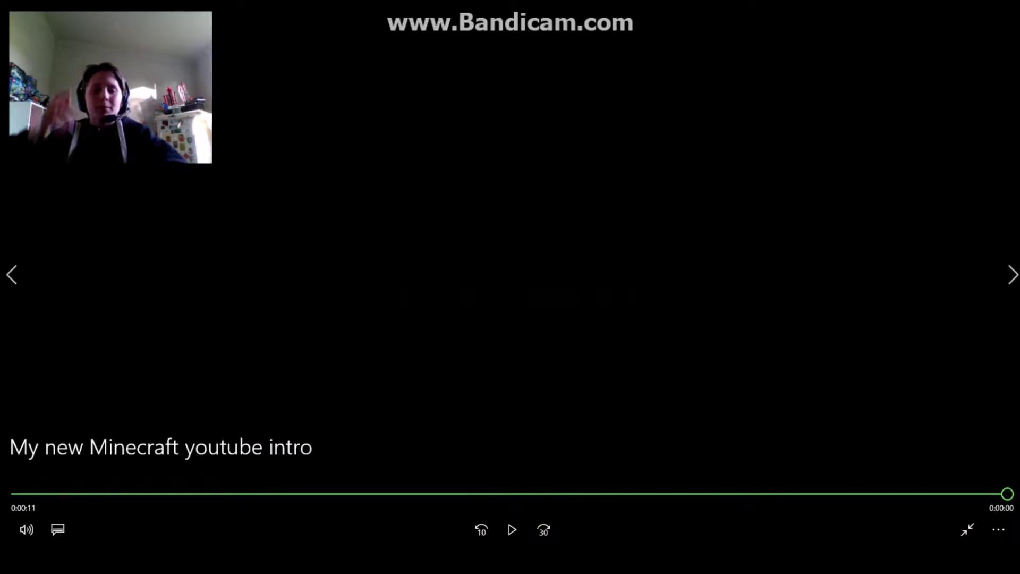
{"action": "key", "text": "alt+F4"}
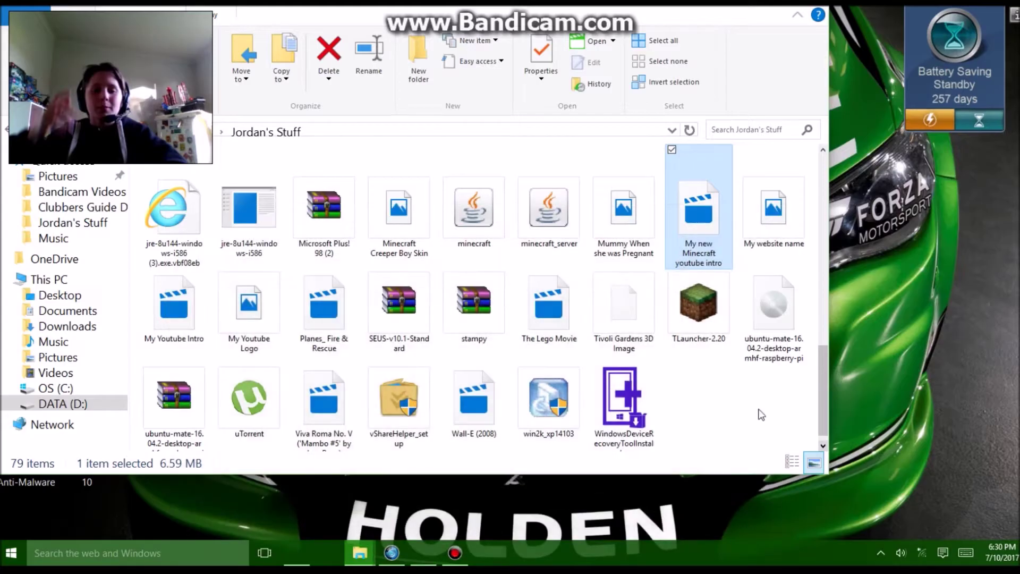
Open the Bandicam Videos folder and play the video "Minecraft PC Lets Play Epi.11" to view its intro
{"action": "left_click", "coordinate": [721, 418]}
{"action": "scroll", "coordinate": [652, 371], "scroll_direction": "up", "scroll_amount": 10}
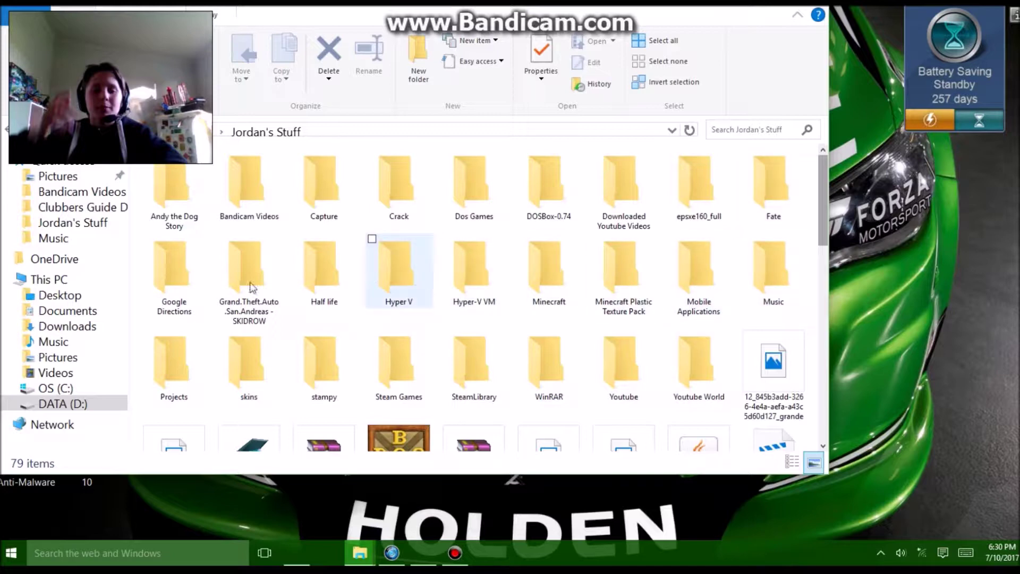
{"action": "scroll", "coordinate": [345, 318], "scroll_direction": "down", "scroll_amount": 5}
{"action": "scroll", "coordinate": [345, 322], "scroll_direction": "up", "scroll_amount": 5}
{"action": "scroll", "coordinate": [345, 322], "scroll_direction": "down", "scroll_amount": 7}
{"action": "scroll", "coordinate": [340, 324], "scroll_direction": "up", "scroll_amount": 3}
{"action": "scroll", "coordinate": [340, 324], "scroll_direction": "up", "scroll_amount": 3}
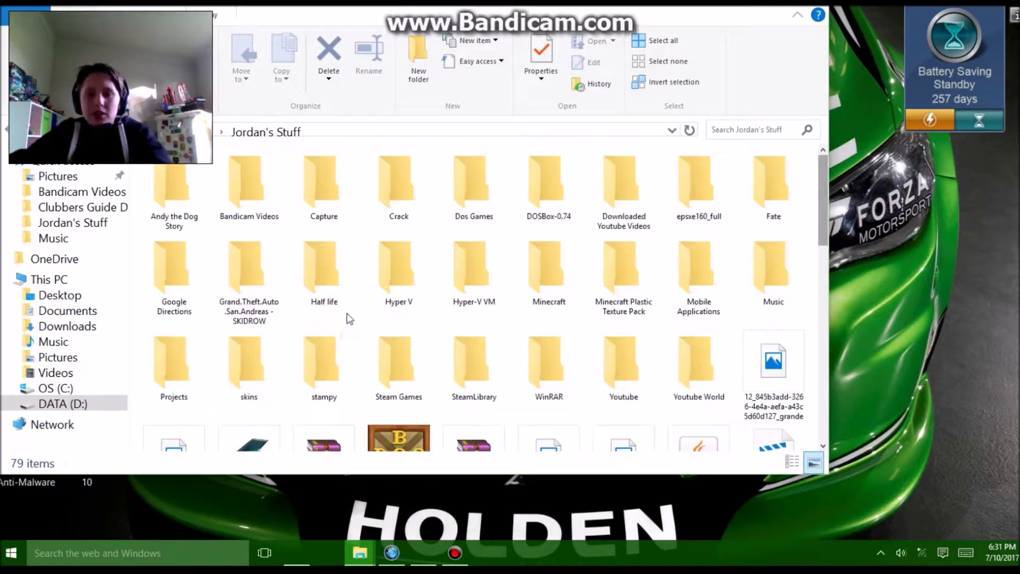
{"action": "double_click", "coordinate": [267, 196]}
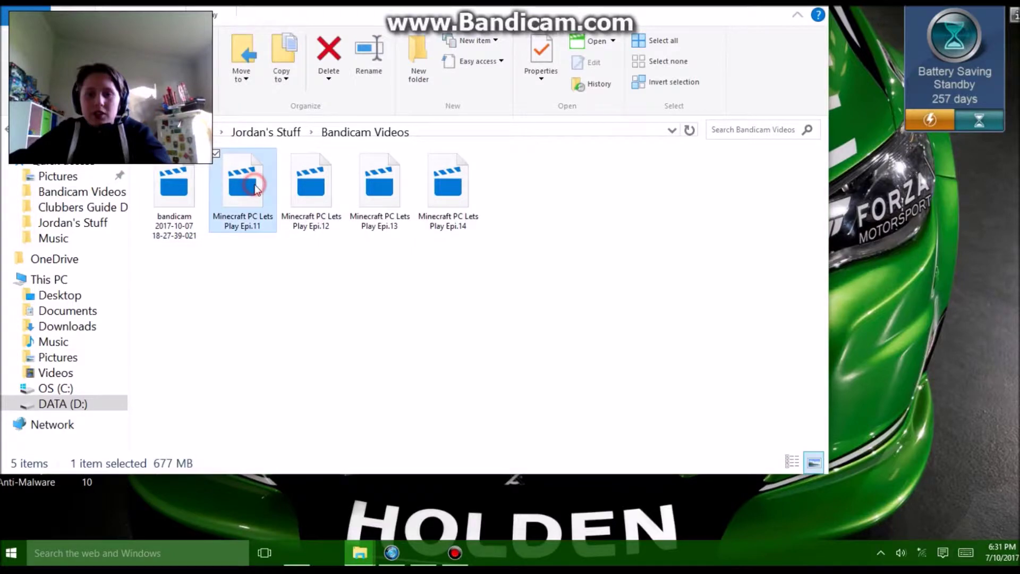
{"action": "double_click", "coordinate": [255, 186]}
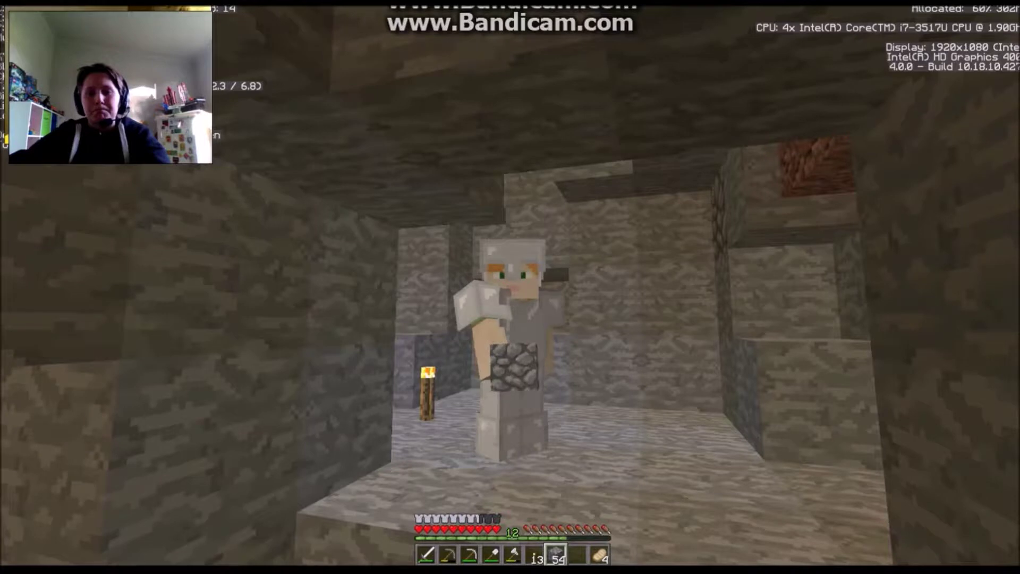
{"action": "mouse_move", "coordinate": [254, 184]}
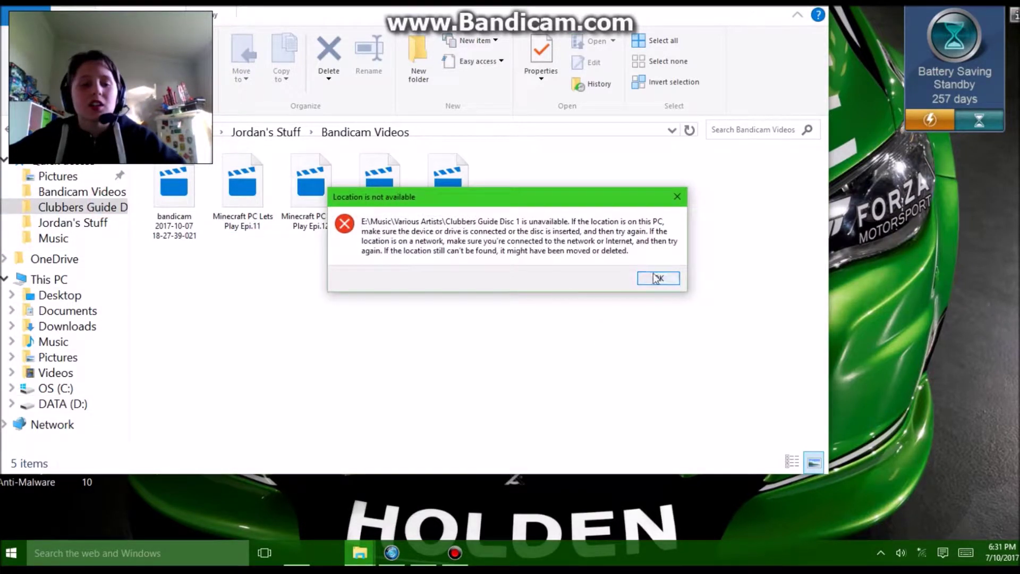
Return to the personal folder containing Bandicam Videos and play the INTR2342 blank intro template
{"action": "left_click", "coordinate": [657, 278]}
{"action": "left_click", "coordinate": [69, 226]}
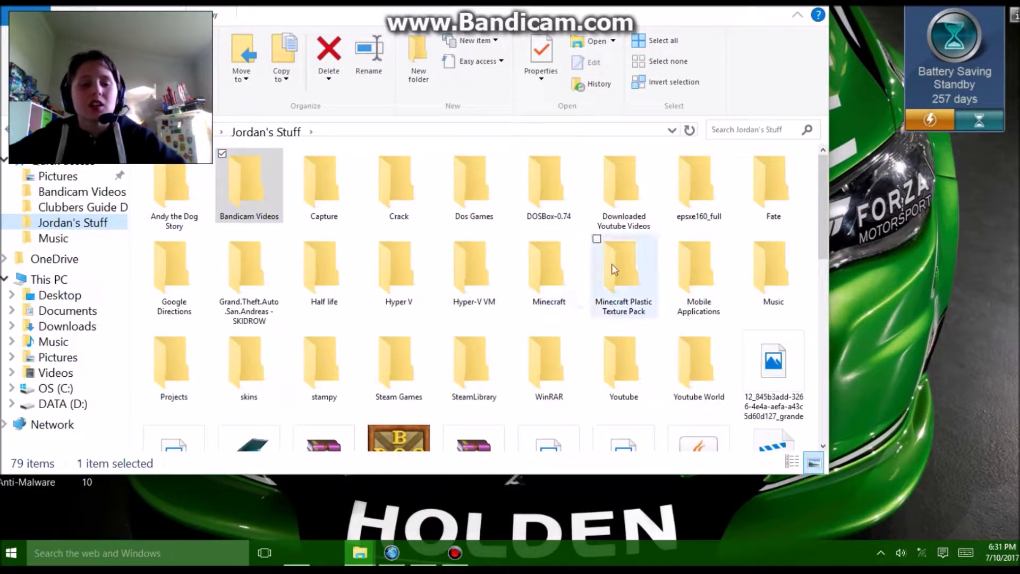
{"action": "scroll", "coordinate": [550, 283], "scroll_direction": "down", "scroll_amount": 5}
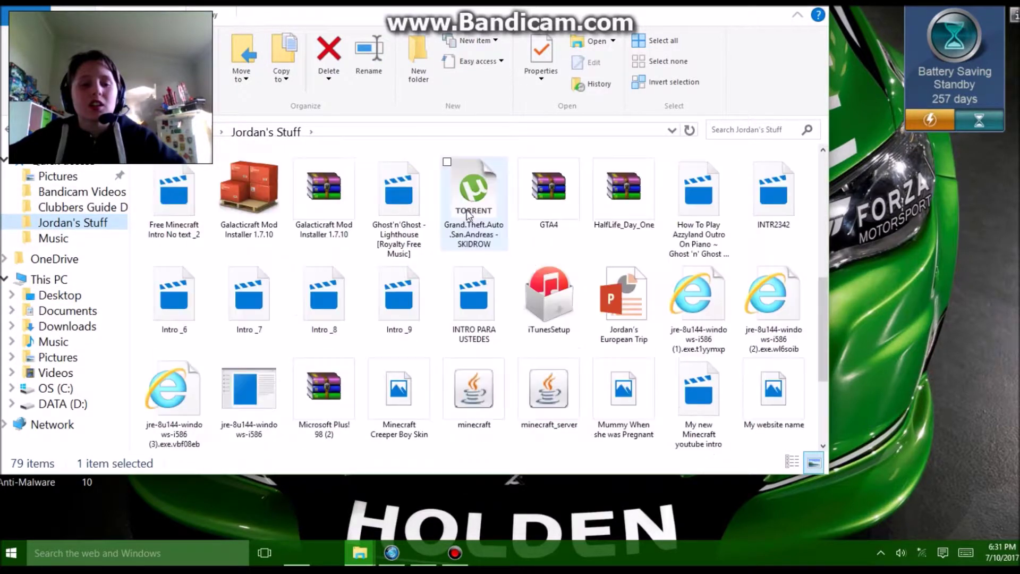
{"action": "left_click", "coordinate": [418, 226]}
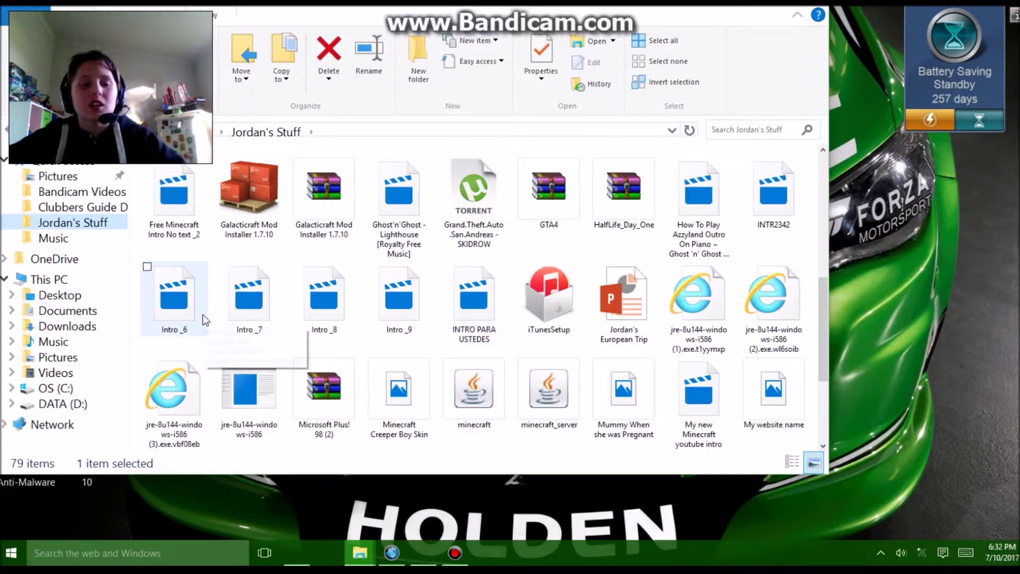
{"action": "double_click", "coordinate": [766, 206]}
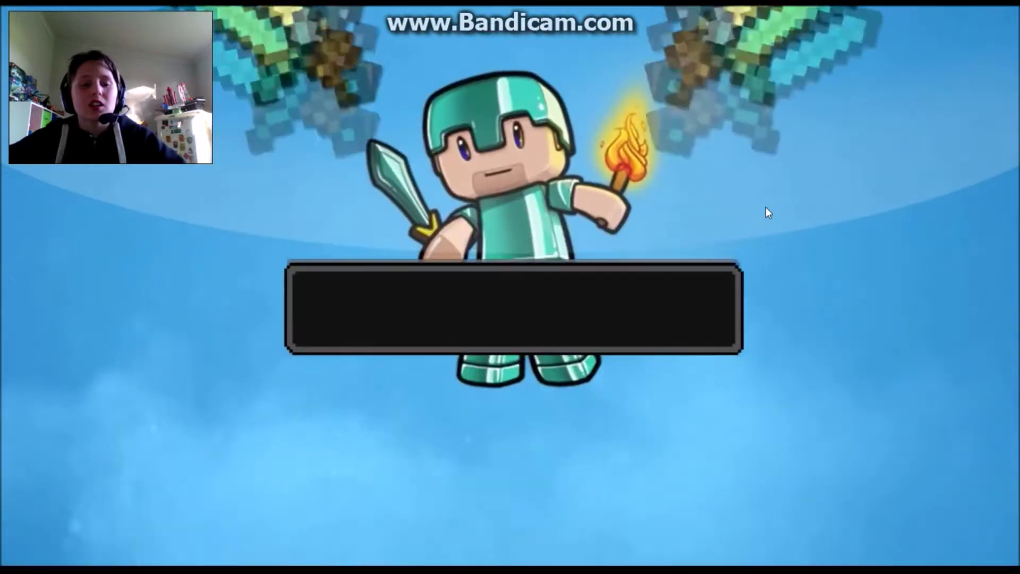
{"action": "mouse_move", "coordinate": [742, 229]}
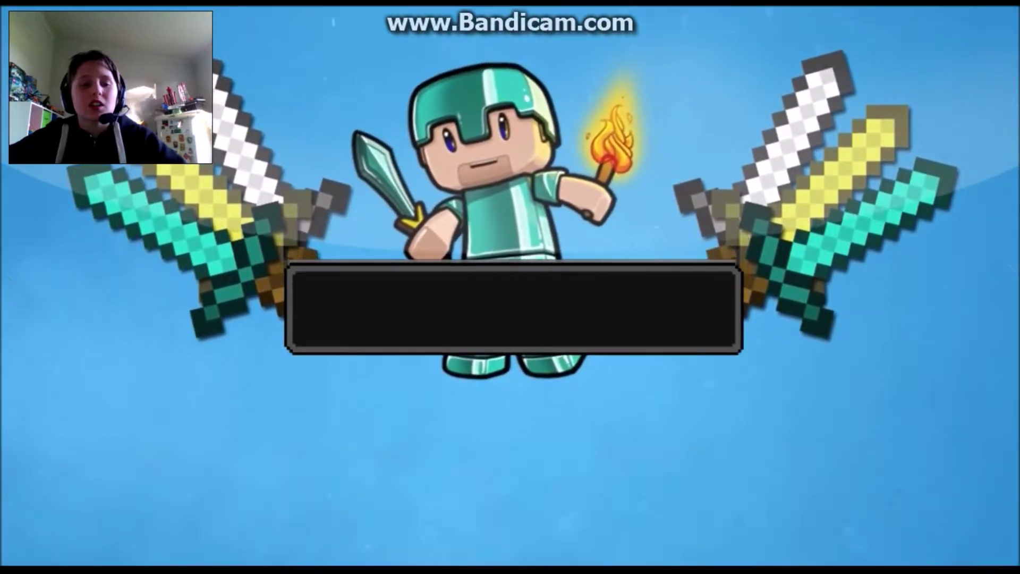
{"action": "mouse_move", "coordinate": [480, 317]}
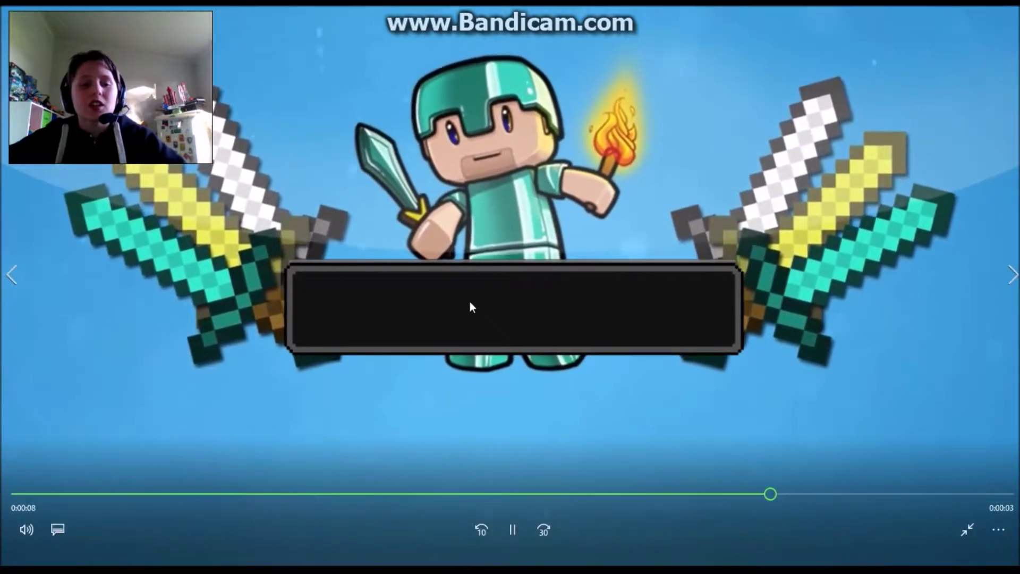
{"action": "left_click", "coordinate": [437, 296]}
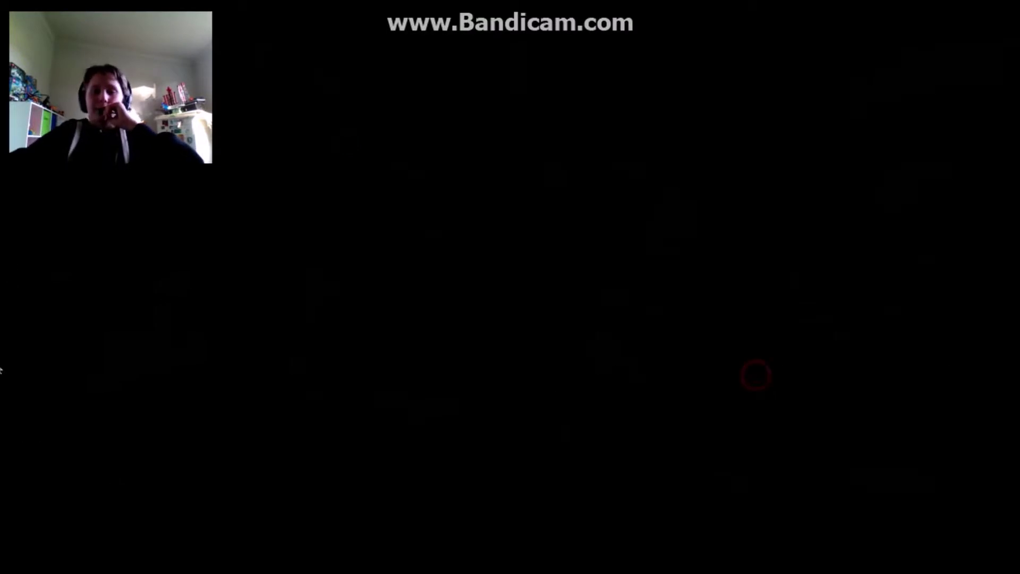
Play the subsequent intro templates one after another through Intro _9, and close the video player
{"action": "key", "text": "Right"}
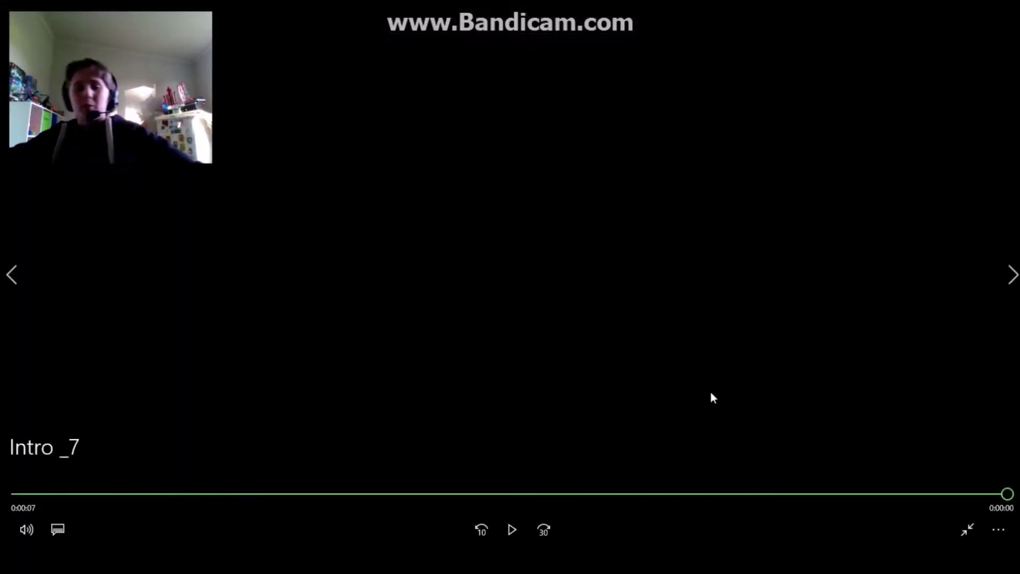
{"action": "left_click", "coordinate": [930, 343]}
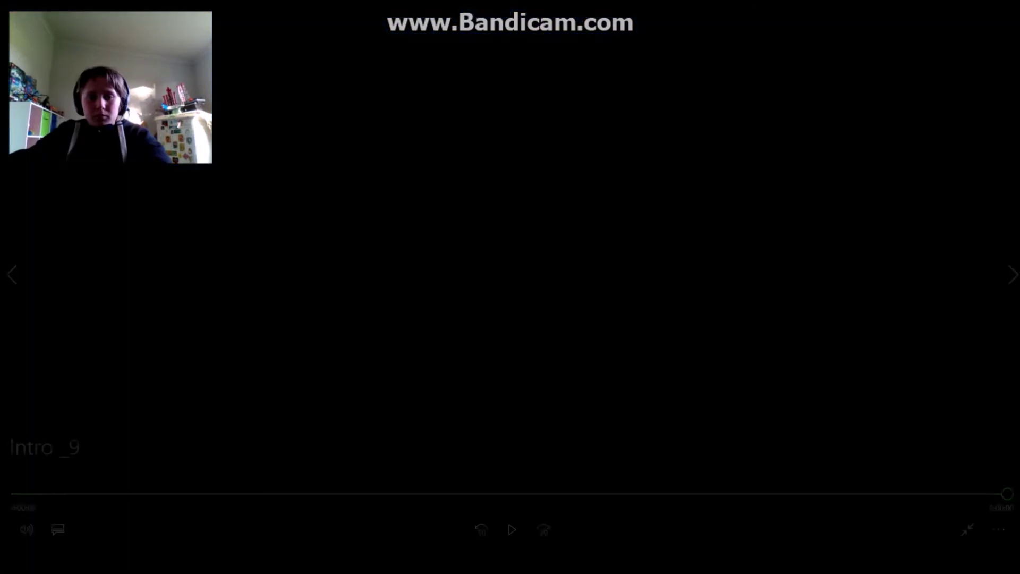
{"action": "left_click", "coordinate": [512, 527]}
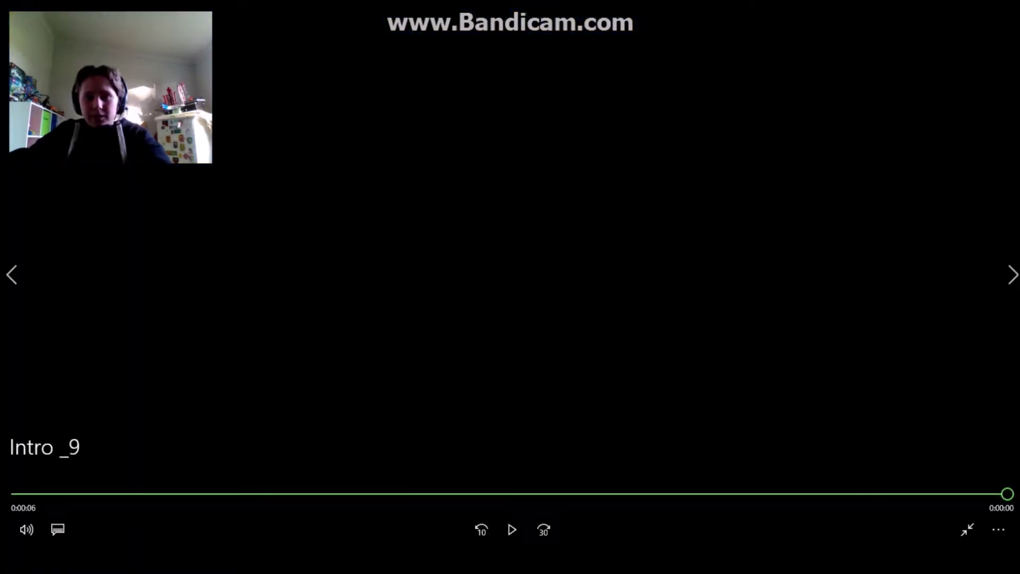
{"action": "key", "text": "alt+F4"}
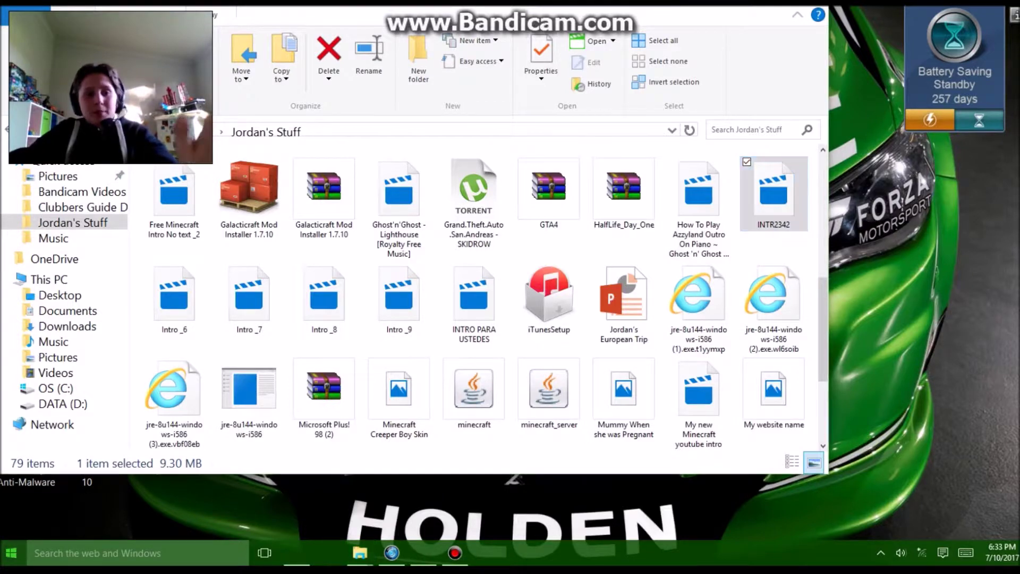
Search for "movie" in Windows and launch Movie Maker
{"action": "key", "text": "super"}
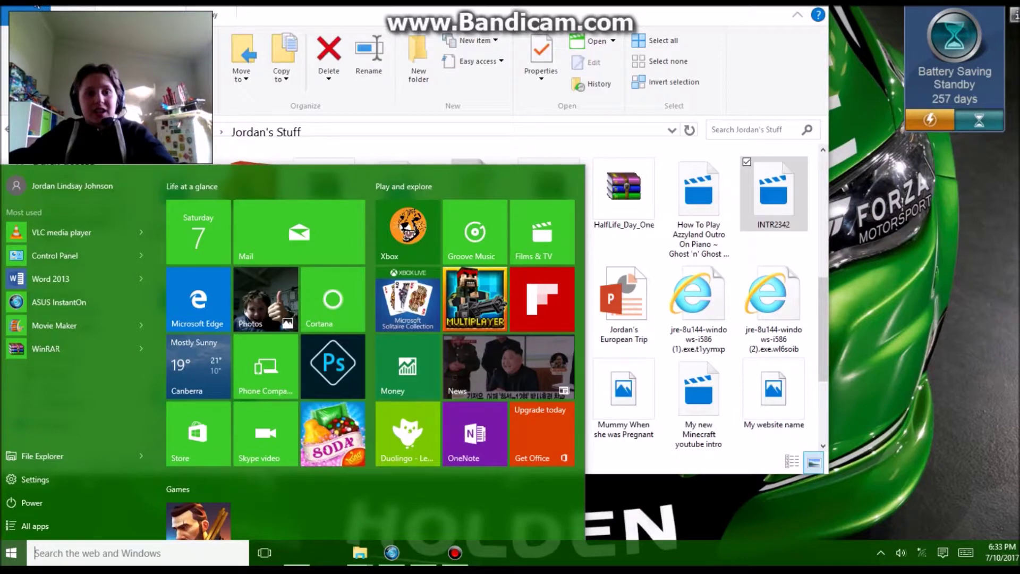
{"action": "type", "text": "movie"}
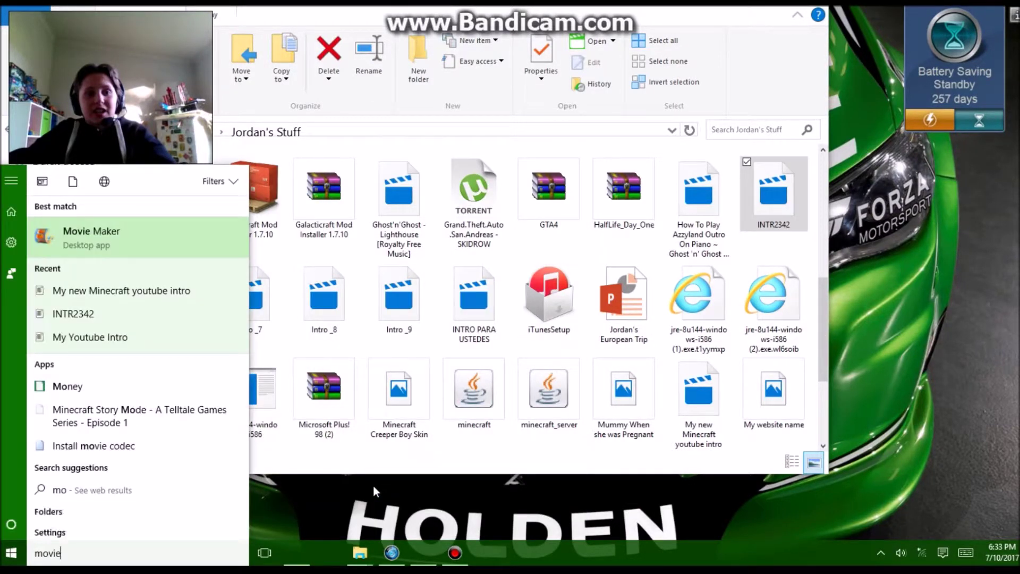
{"action": "key", "text": "Return"}
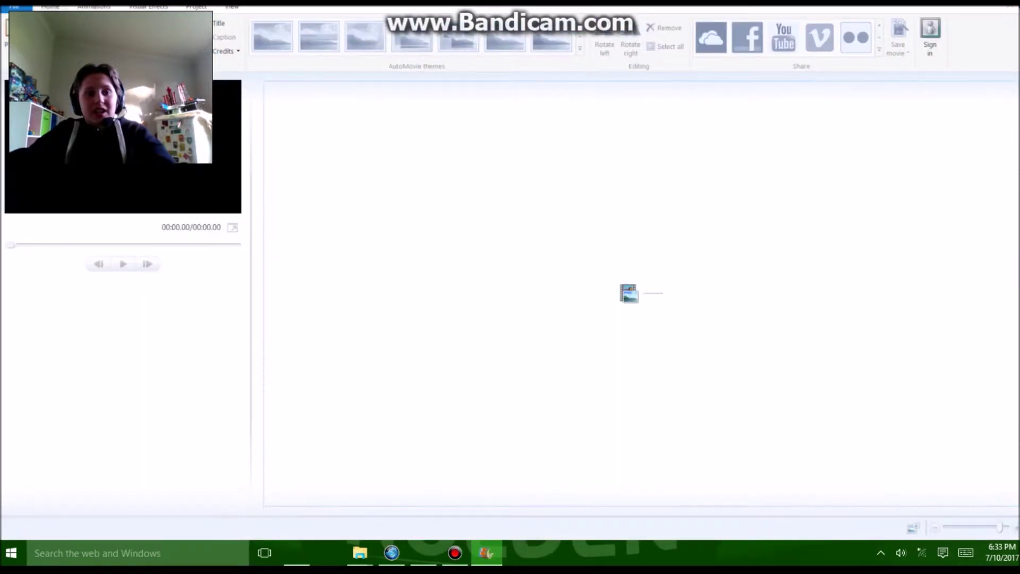
Add the Intro _9 video to the Movie Maker project and play it through once
{"action": "left_click", "coordinate": [253, 119]}
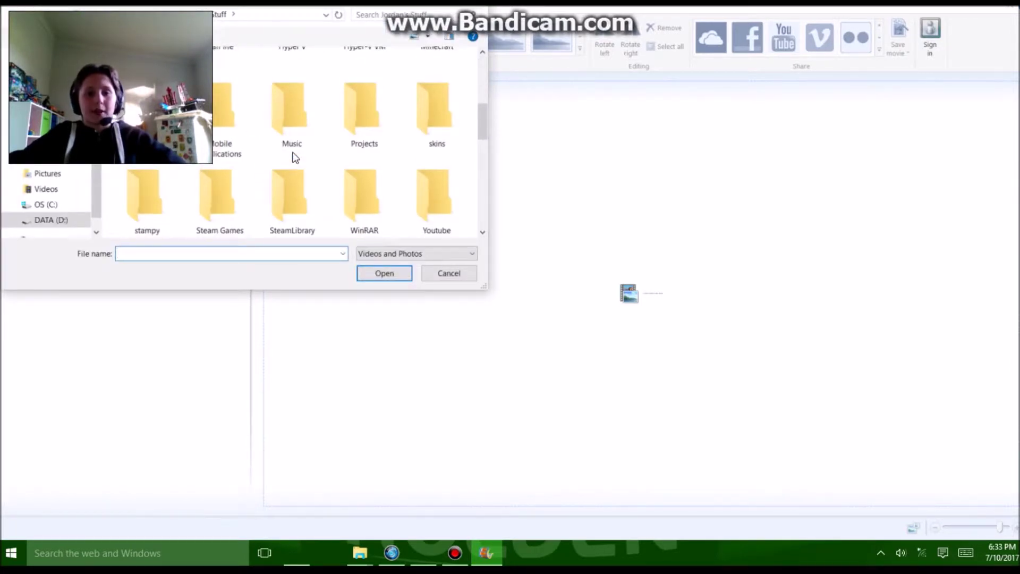
{"action": "scroll", "coordinate": [295, 158], "scroll_direction": "down", "scroll_amount": 5}
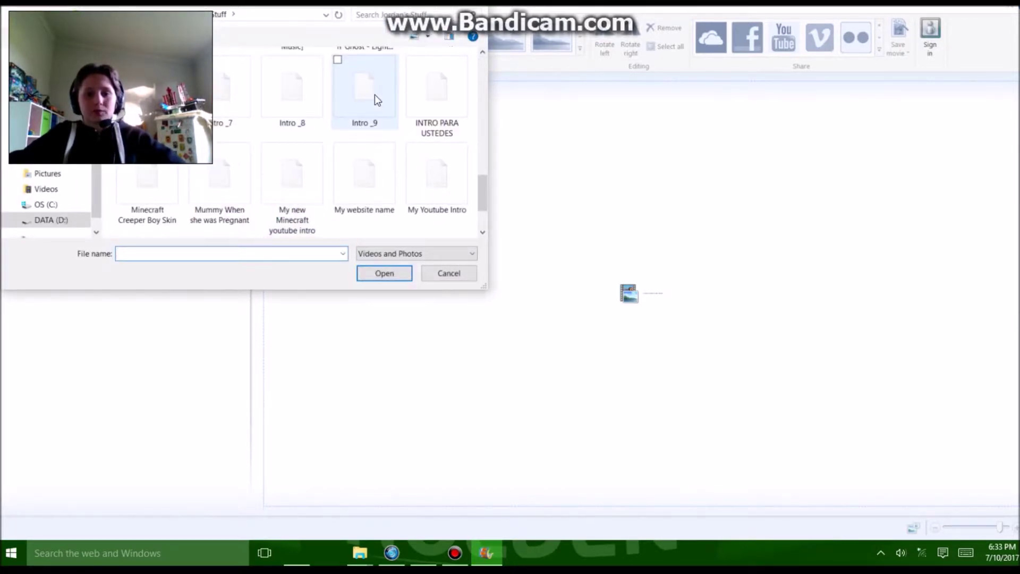
{"action": "double_click", "coordinate": [374, 95]}
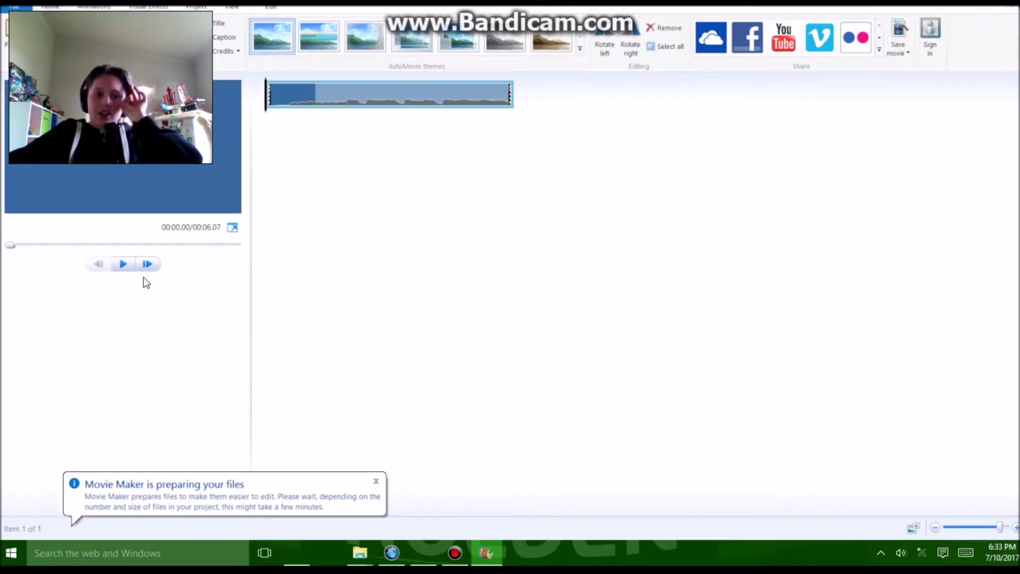
{"action": "left_click", "coordinate": [121, 265]}
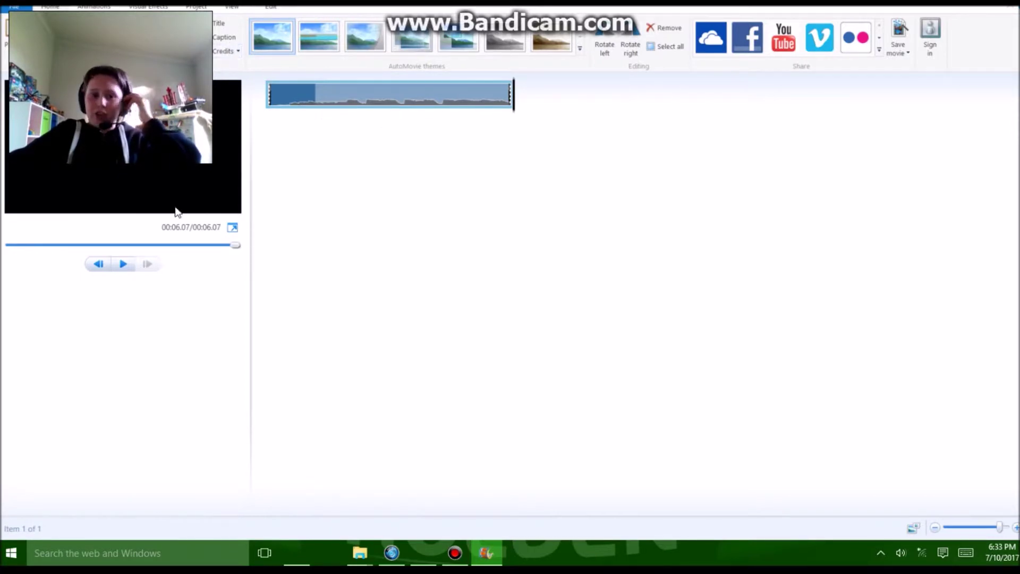
Place the playhead at 00:03.13 and add a caption there with the YouTube channel name
{"action": "left_click_drag", "start_coordinate": [236, 246], "coordinate": [88, 252]}
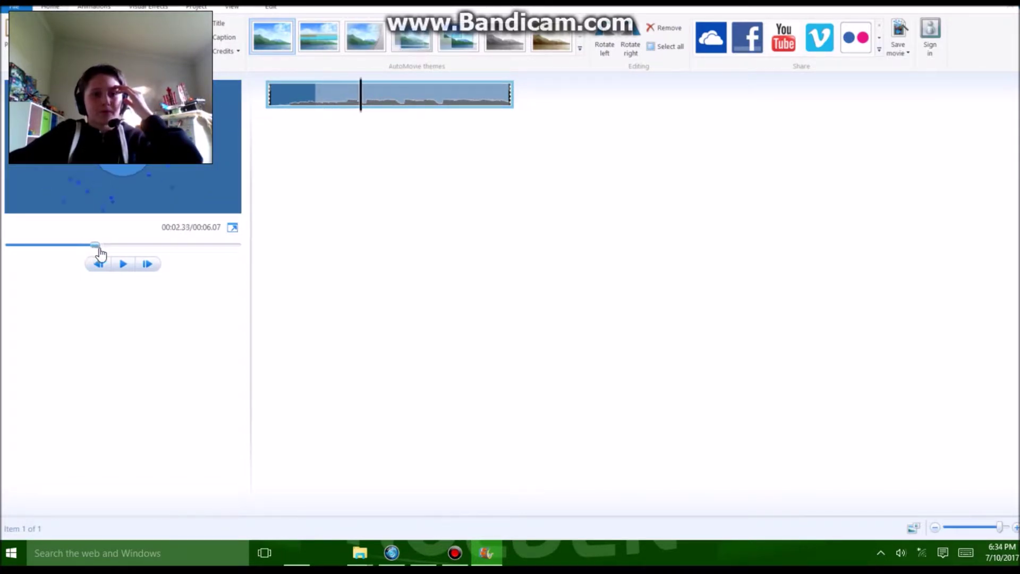
{"action": "left_click_drag", "start_coordinate": [125, 254], "coordinate": [129, 255]}
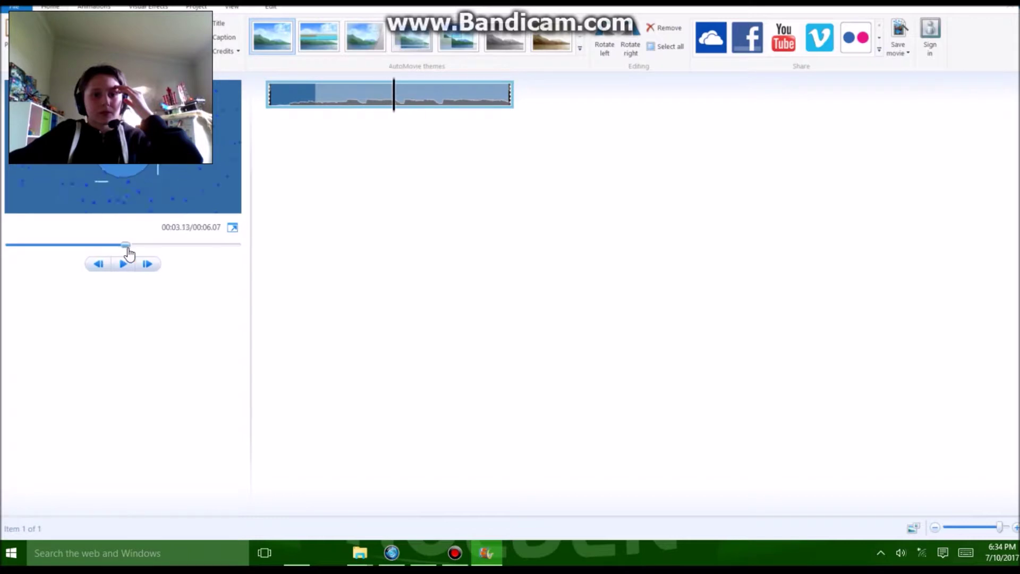
{"action": "left_click", "coordinate": [215, 39]}
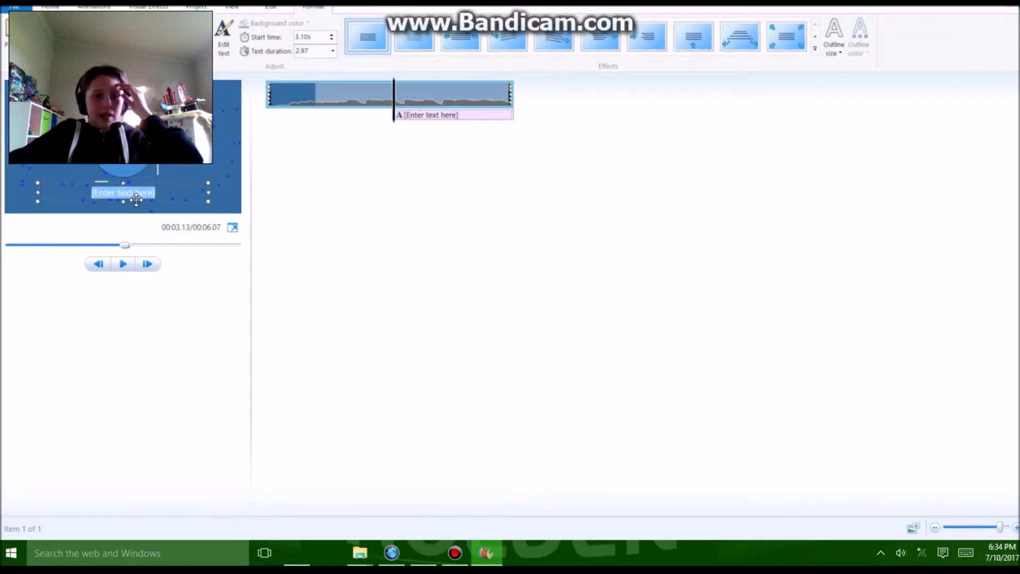
{"action": "key", "text": "BackSpace"}
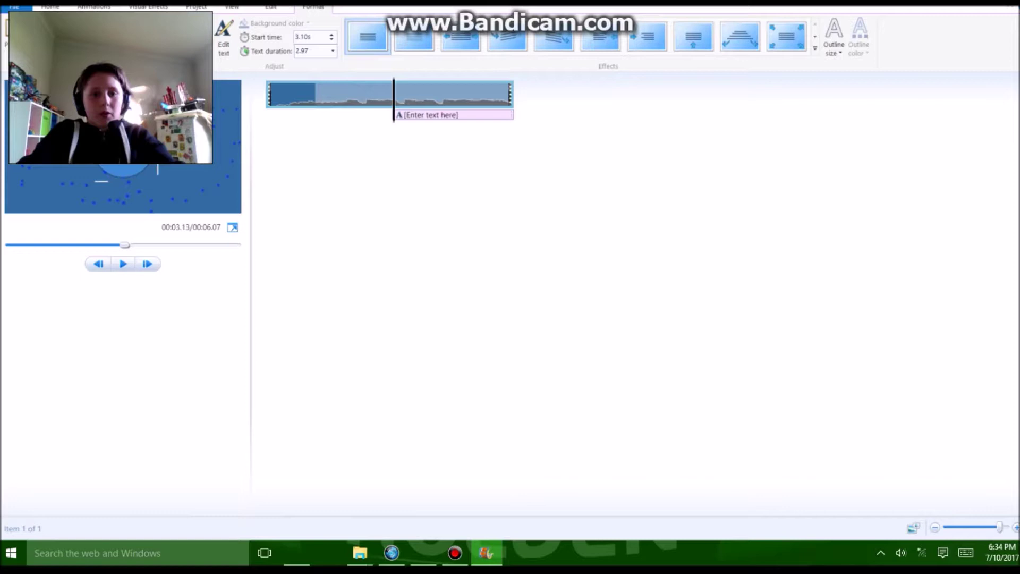
{"action": "left_click", "coordinate": [205, 192]}
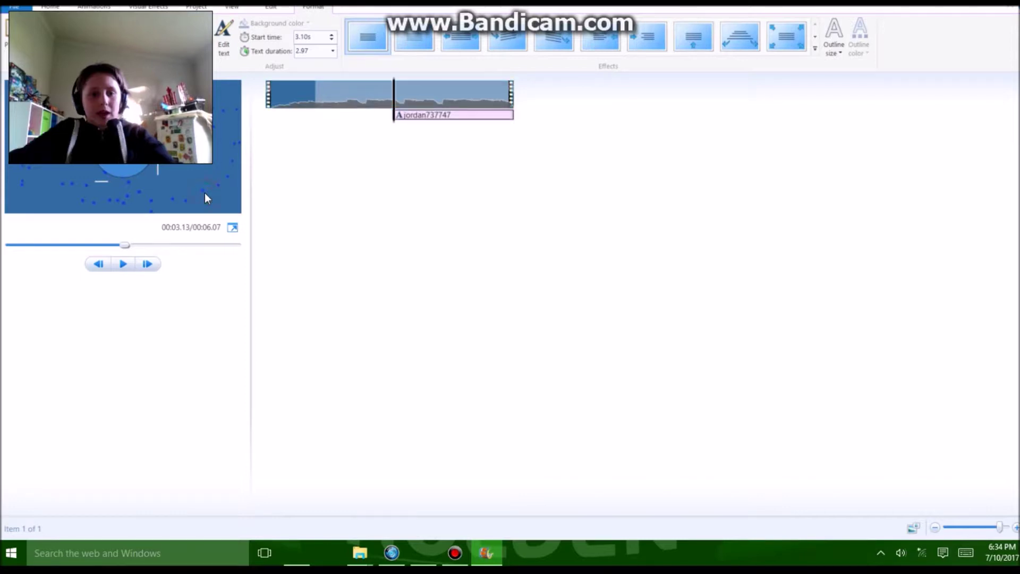
Play the captioned intro from the start in the preview, view it in full screen, and exit to pause playback
{"action": "left_click", "coordinate": [128, 244]}
{"action": "left_click", "coordinate": [9, 245]}
{"action": "left_click", "coordinate": [121, 267]}
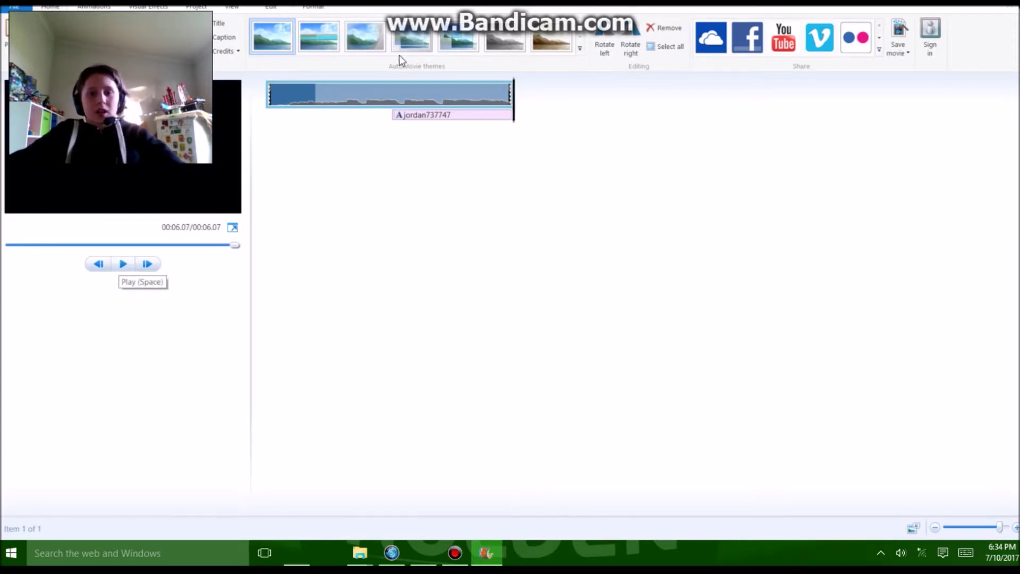
{"action": "left_click", "coordinate": [234, 232]}
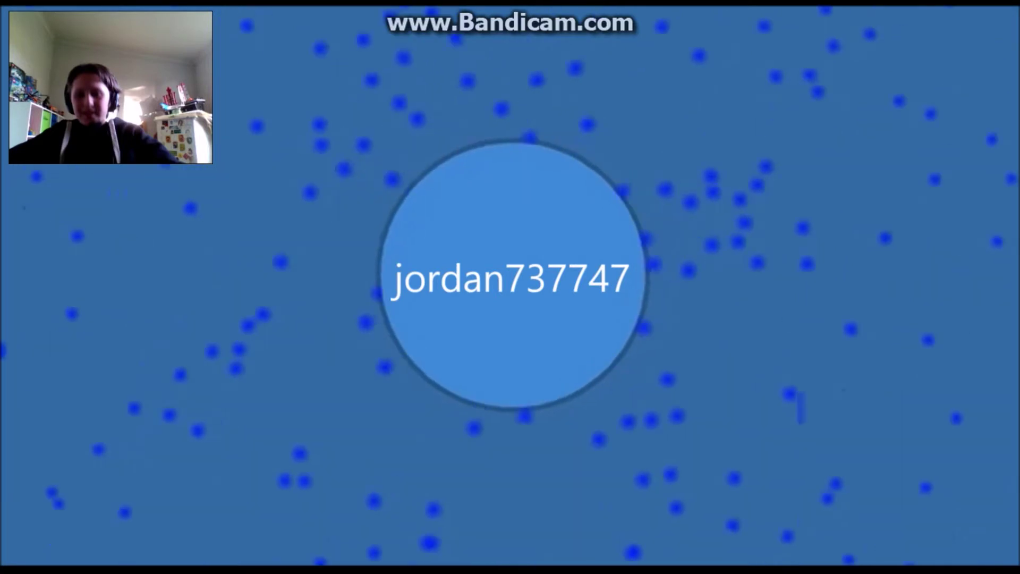
{"action": "key", "text": "Escape"}
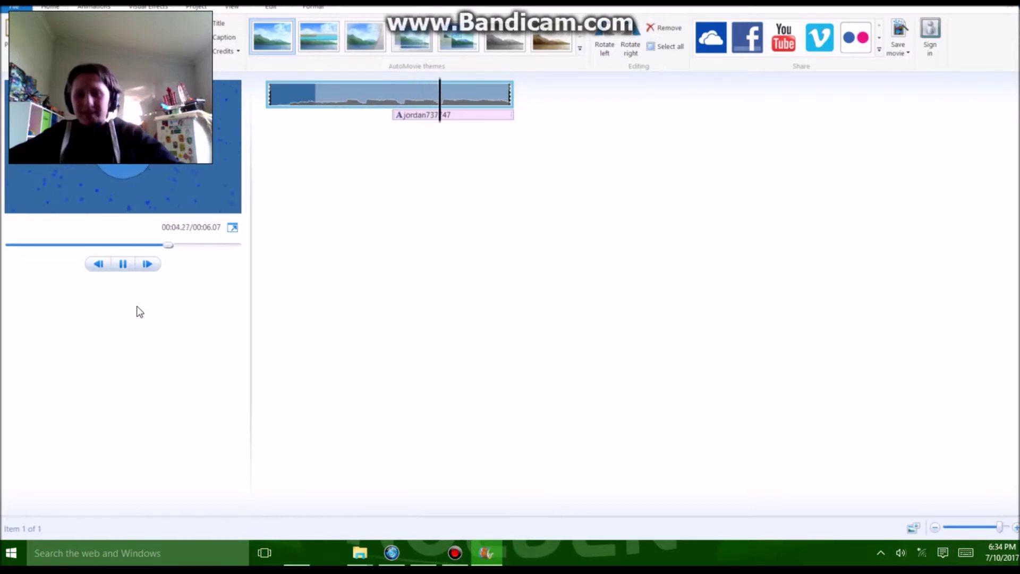
{"action": "left_click", "coordinate": [125, 275]}
{"action": "left_click", "coordinate": [130, 264]}
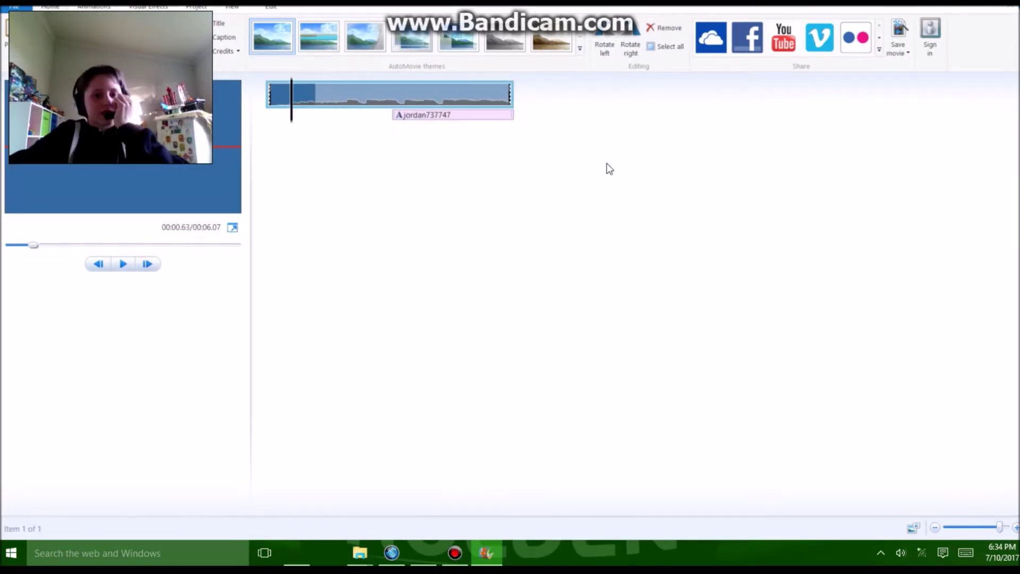
Save the captioned intro as an MPEG-4/H.264 video named Youtube Intro 3 in the Jordan's Stuff folder
{"action": "left_click", "coordinate": [898, 33]}
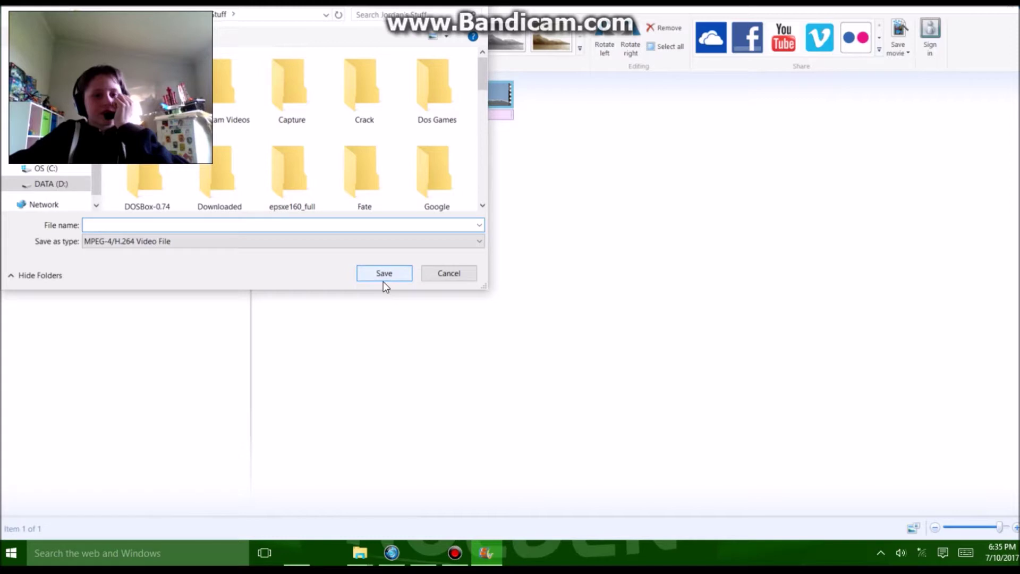
{"action": "type", "text": "You"}
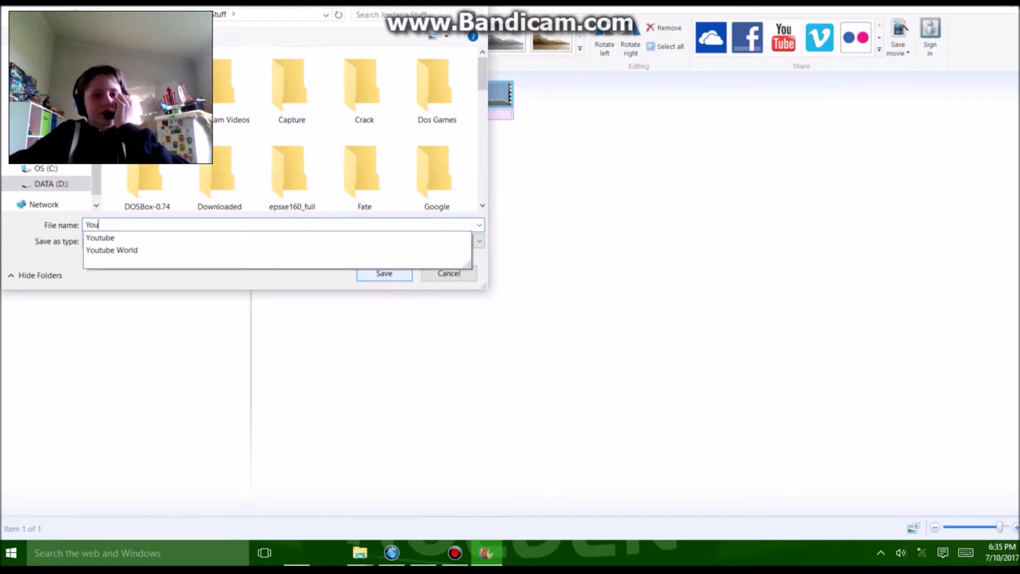
{"action": "type", "text": "tube Inro"}
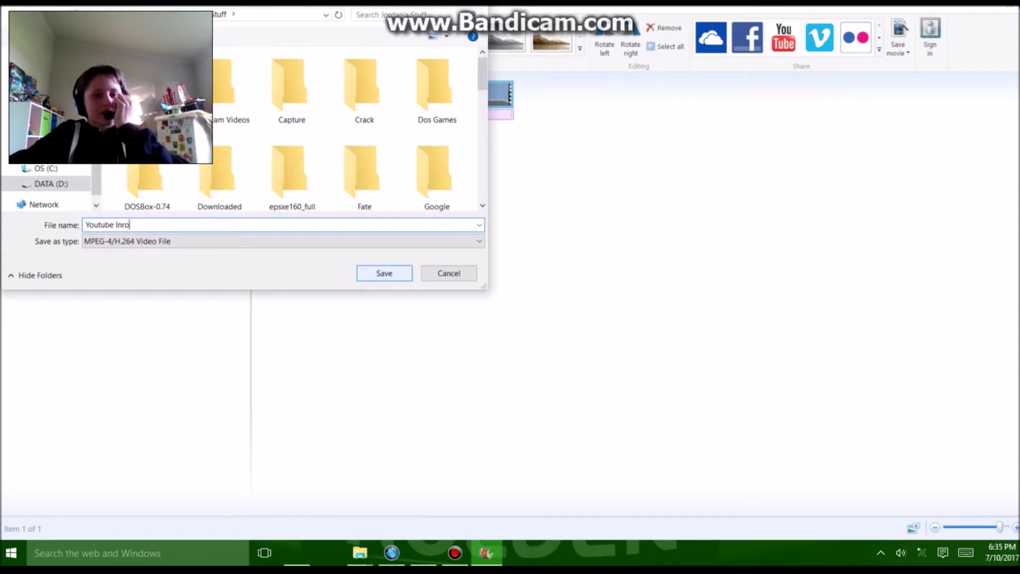
{"action": "key", "text": "BackSpace"}
{"action": "key", "text": "BackSpace"}
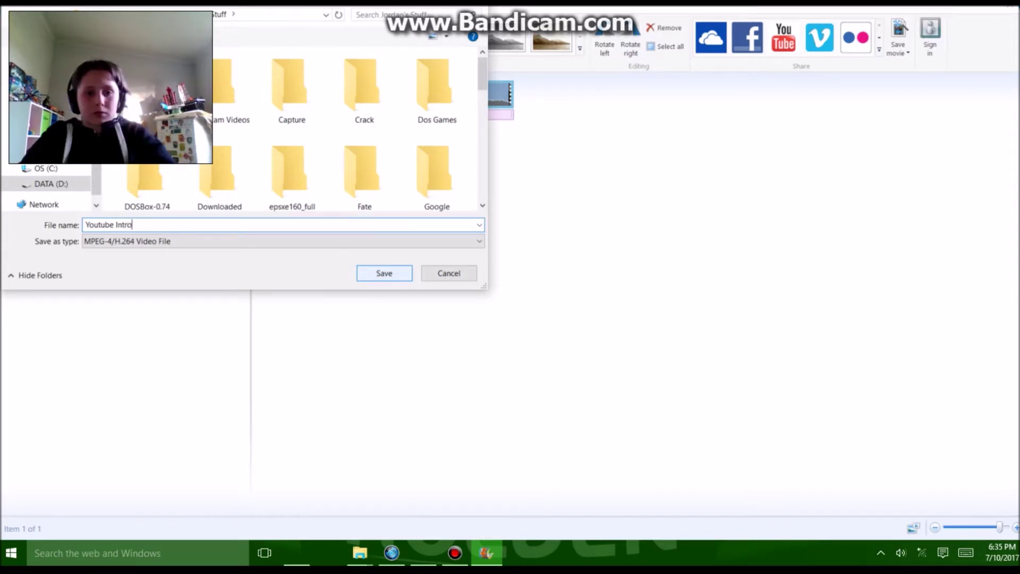
{"action": "key", "text": "Return"}
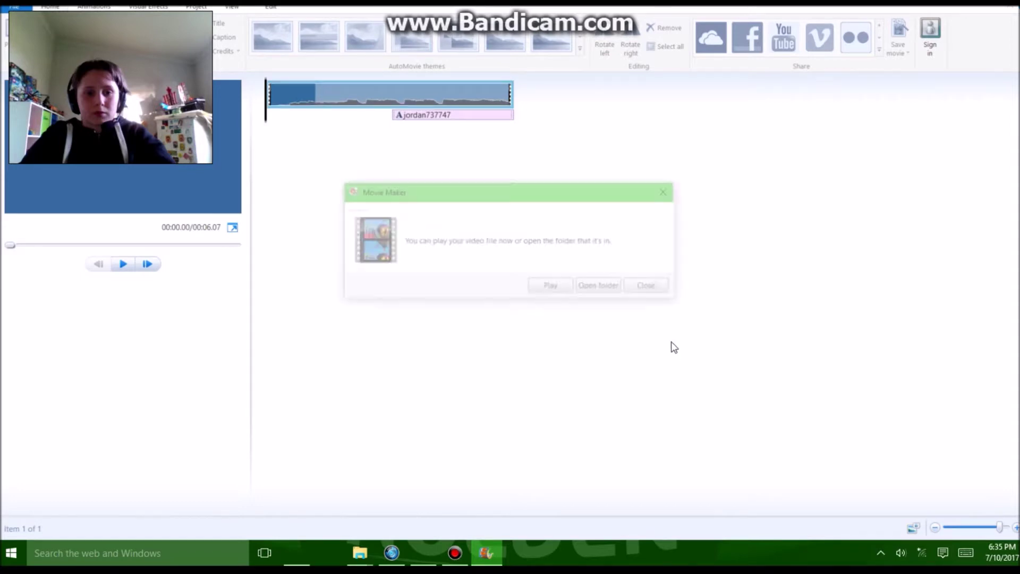
Open the folder containing the exported movie, play Youtube Intro 3 through to the end, and close the player
{"action": "left_click", "coordinate": [600, 291]}
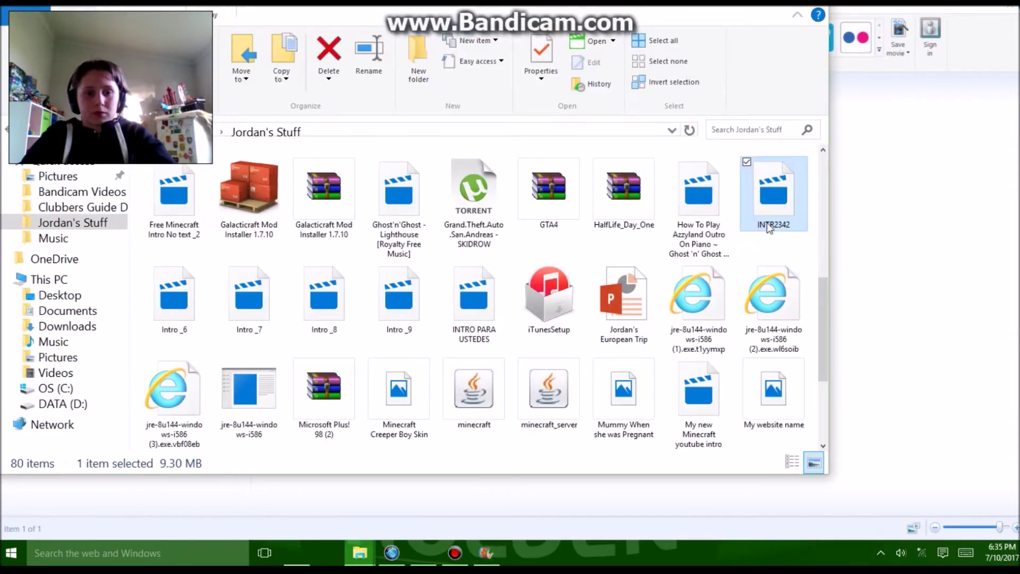
{"action": "double_click", "coordinate": [709, 376]}
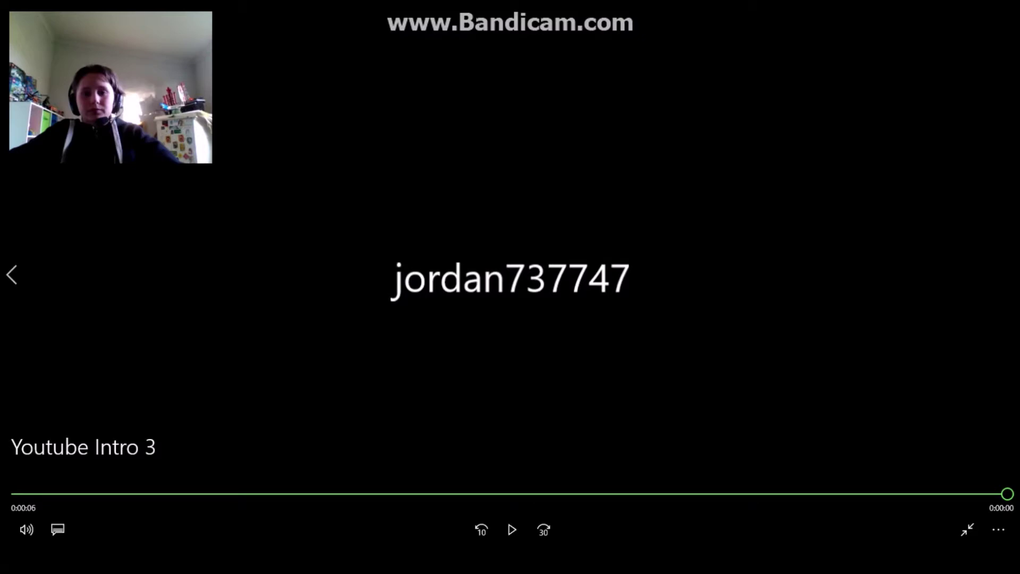
{"action": "key", "text": "alt+F4"}
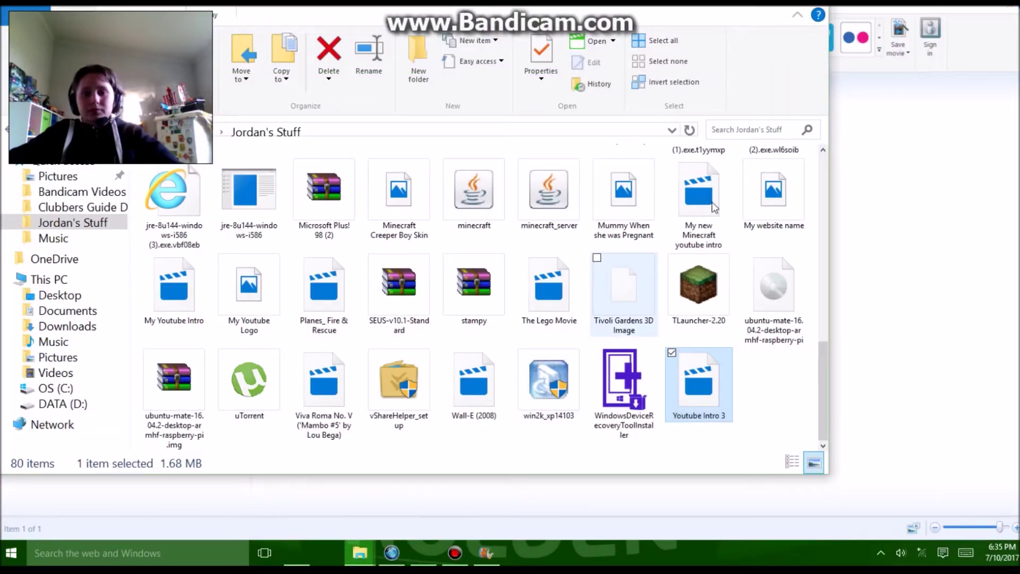
Open the My new Minecraft youtube intro video from the Jordan's Stuff folder for playback
{"action": "left_click", "coordinate": [713, 210]}
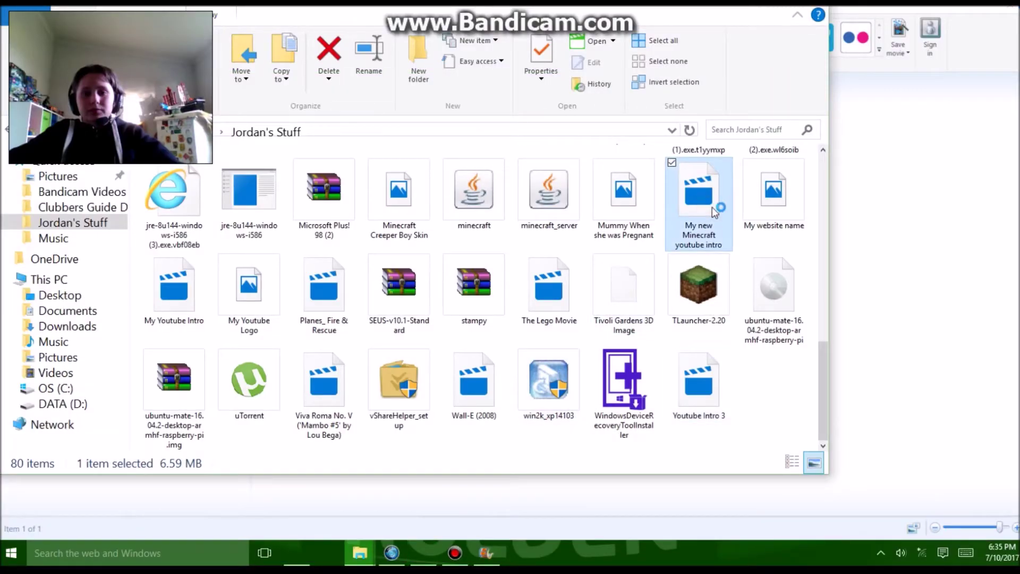